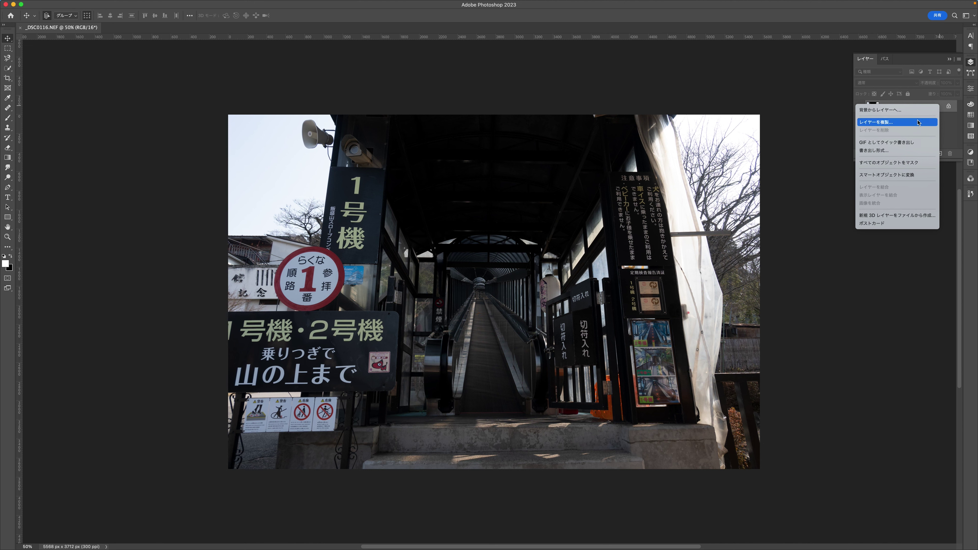
Duplicate the Background layer and convert the new copy layer into a smart object
click(919, 122)
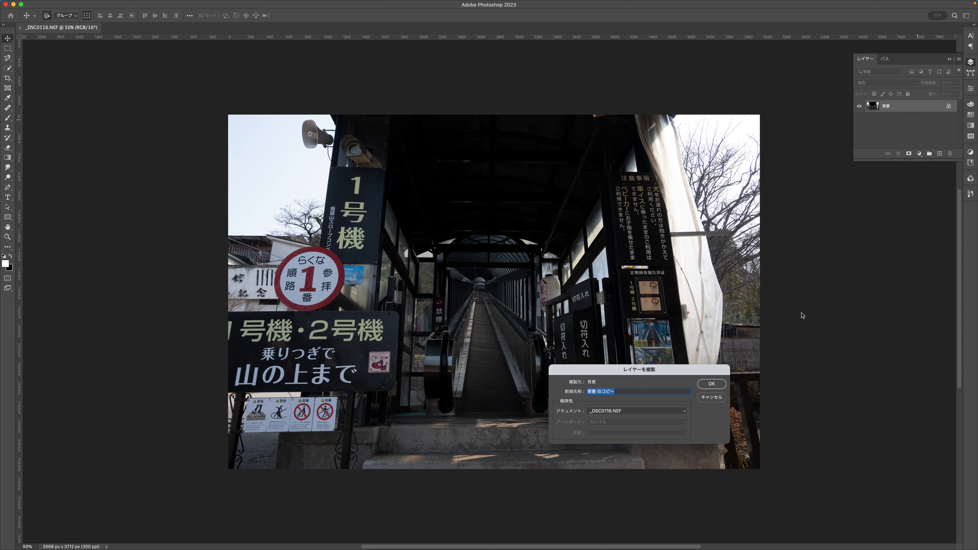
click(714, 385)
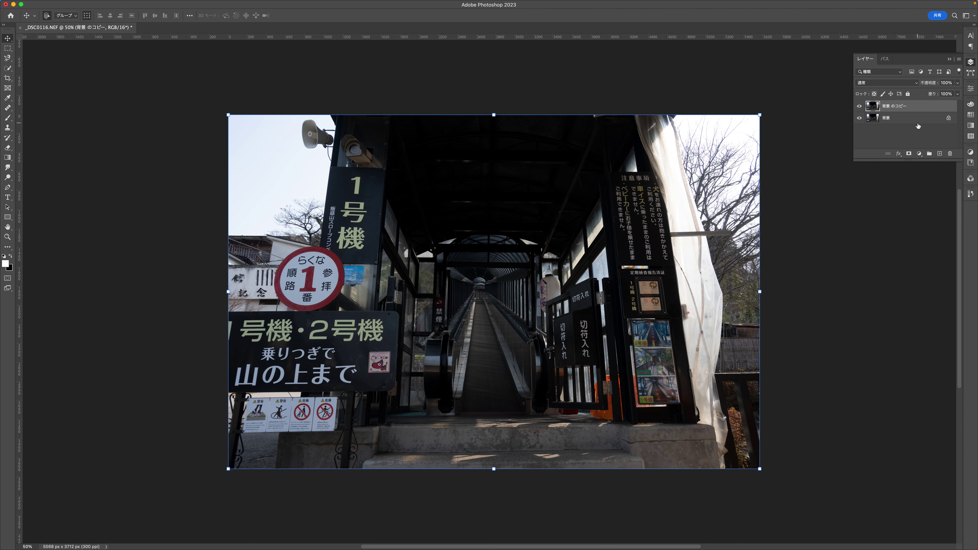
right_click(917, 110)
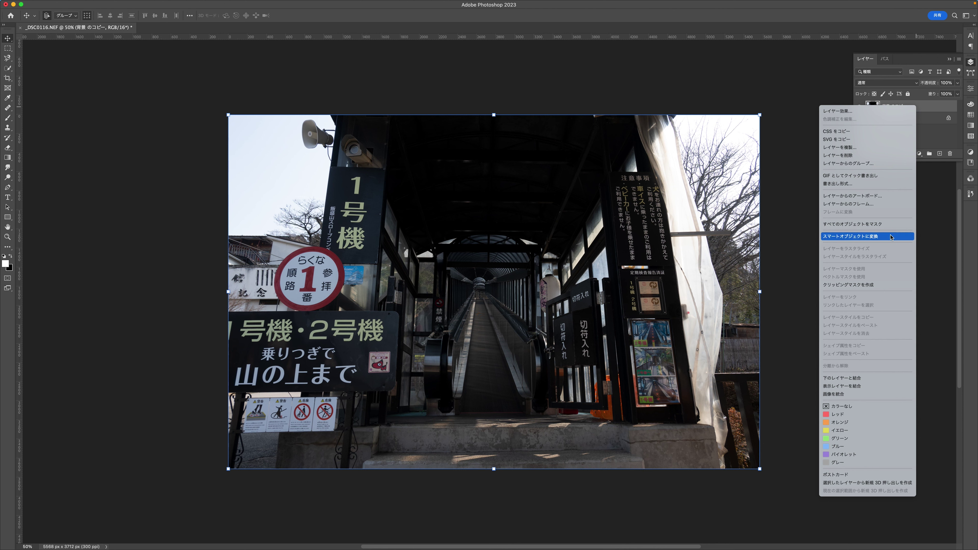
click(891, 236)
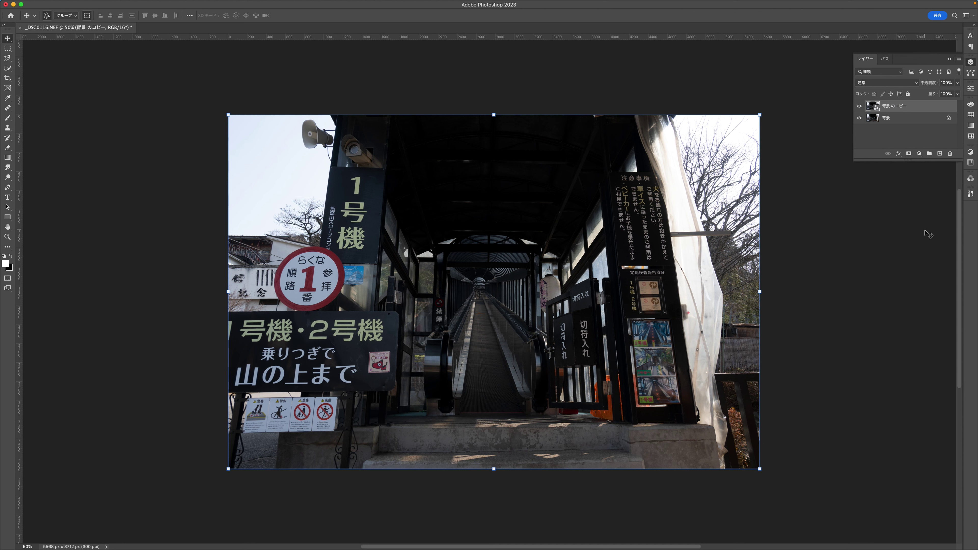
mouse_move(245, 4)
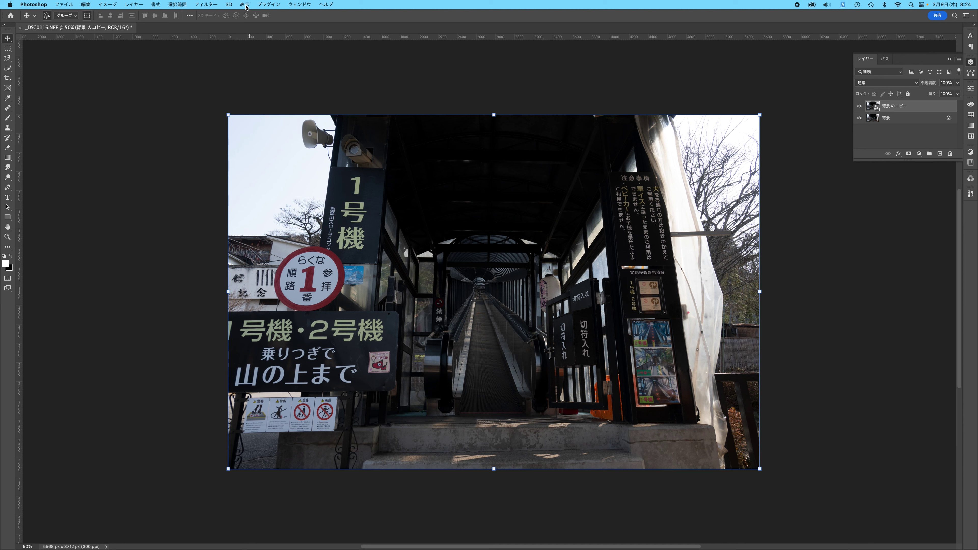
Open Filter > Camera Raw Filter on the smart object and maximise its editor window
click(206, 5)
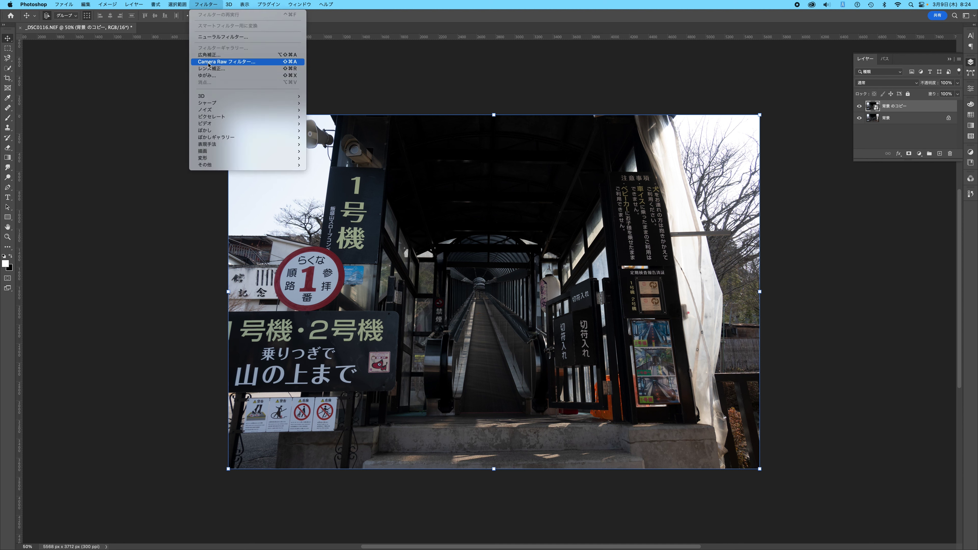
click(209, 64)
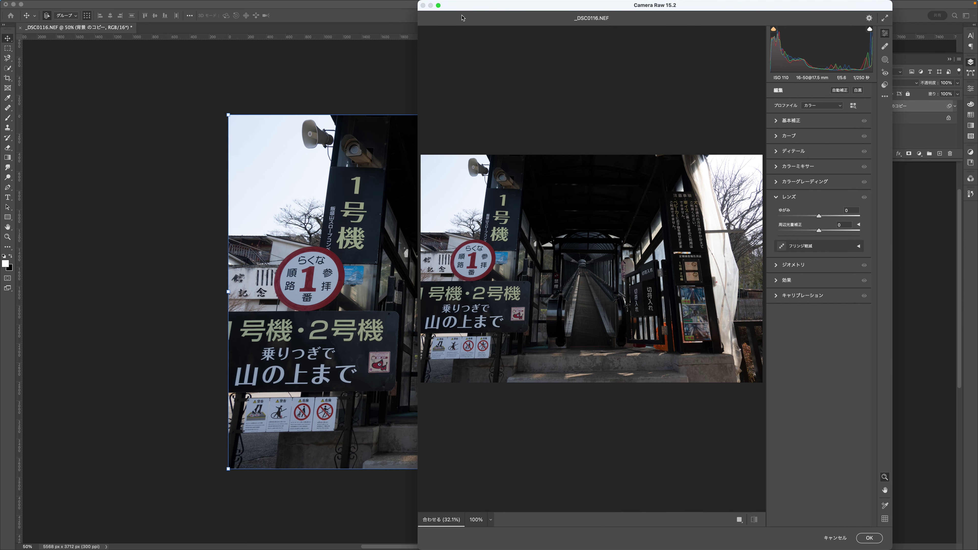
click(439, 6)
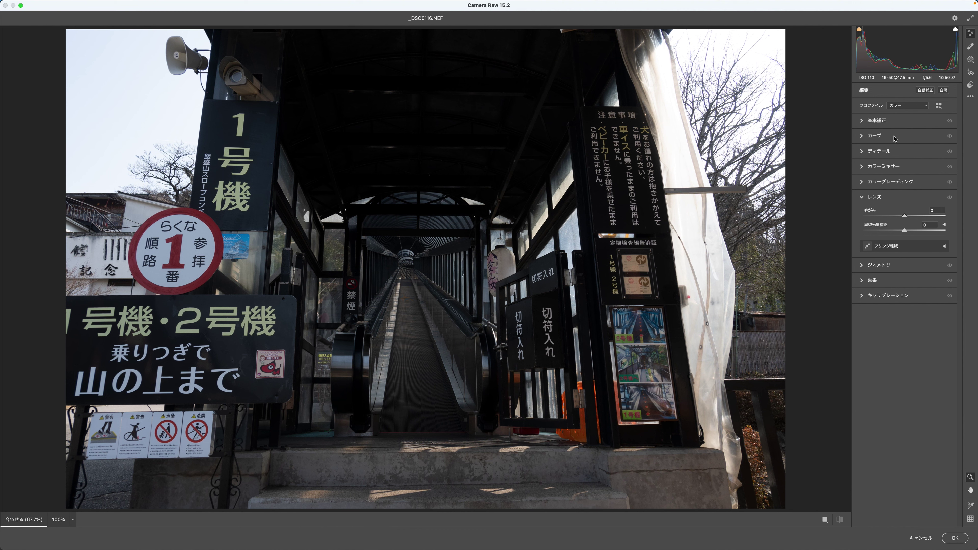
Expand the Basic panel and nudge Temperature, then reset it to 0
click(862, 121)
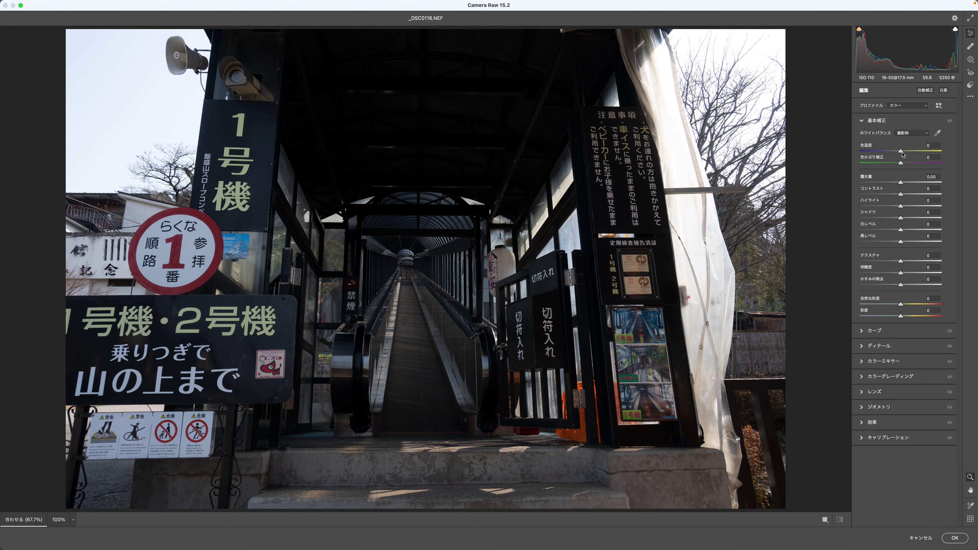
drag(906, 153, 903, 154)
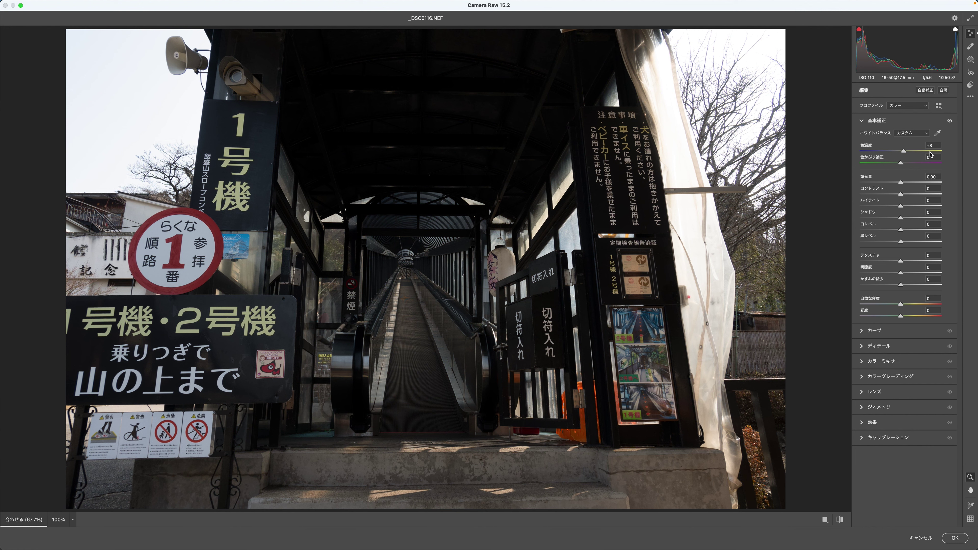
text(0)
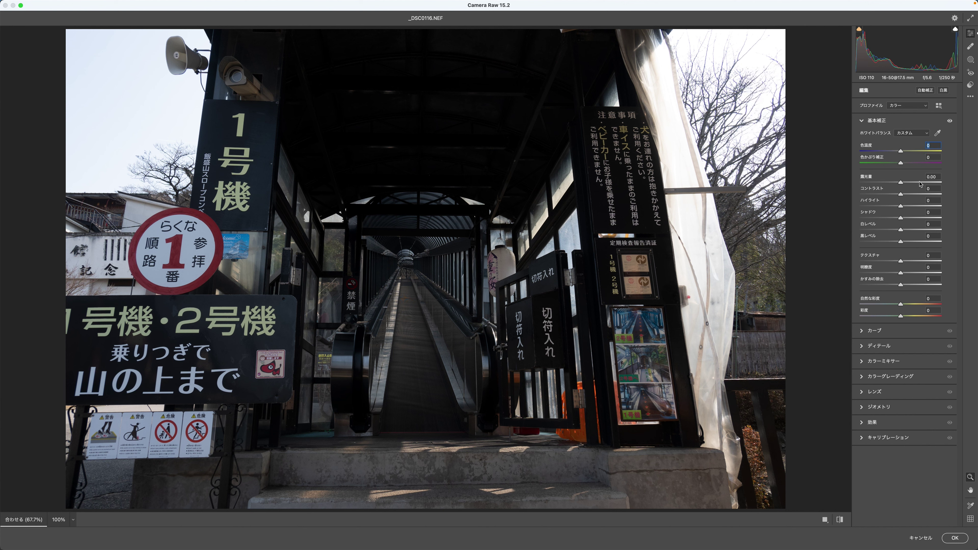
Set Basic tones to exposure +1.60, contrast +1, highlights -41, shadows +39, blacks +39
mouse_move(901, 185)
mouse_down()
mouse_move(924, 184)
mouse_move(915, 184)
mouse_up()
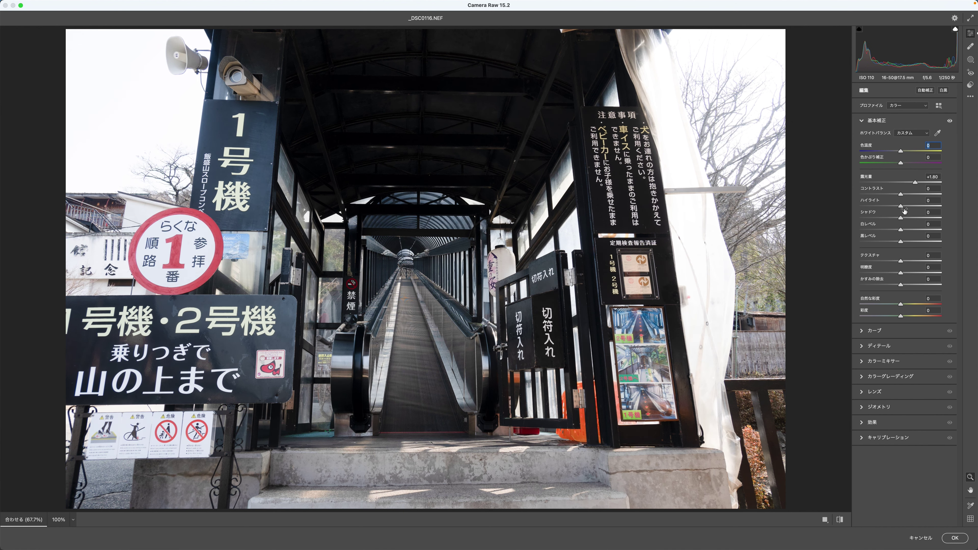
mouse_move(901, 194)
mouse_down()
mouse_move(916, 195)
mouse_move(897, 206)
mouse_move(913, 218)
mouse_up()
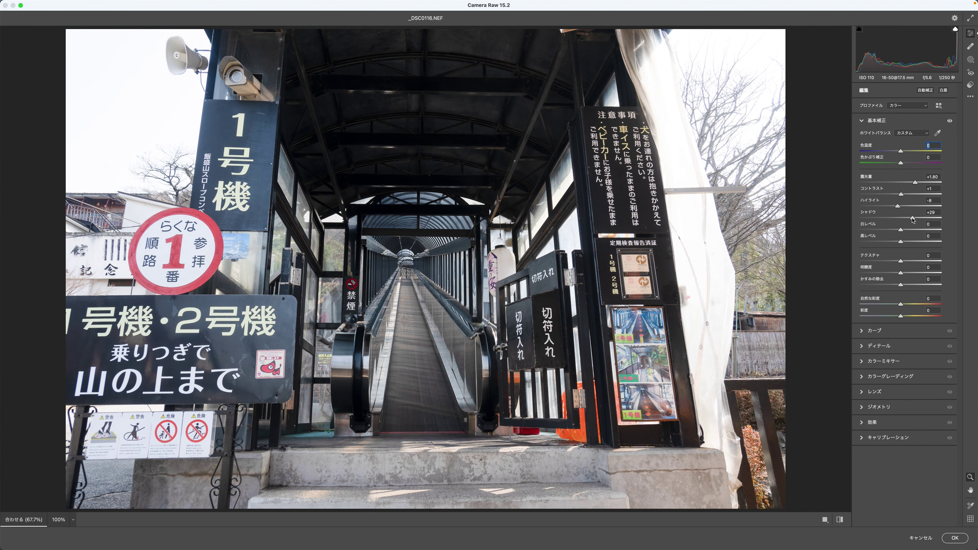
mouse_move(913, 218)
mouse_down()
mouse_move(918, 242)
mouse_move(936, 243)
mouse_move(916, 244)
mouse_up()
mouse_move(897, 206)
mouse_down()
mouse_move(906, 207)
mouse_move(885, 212)
mouse_up()
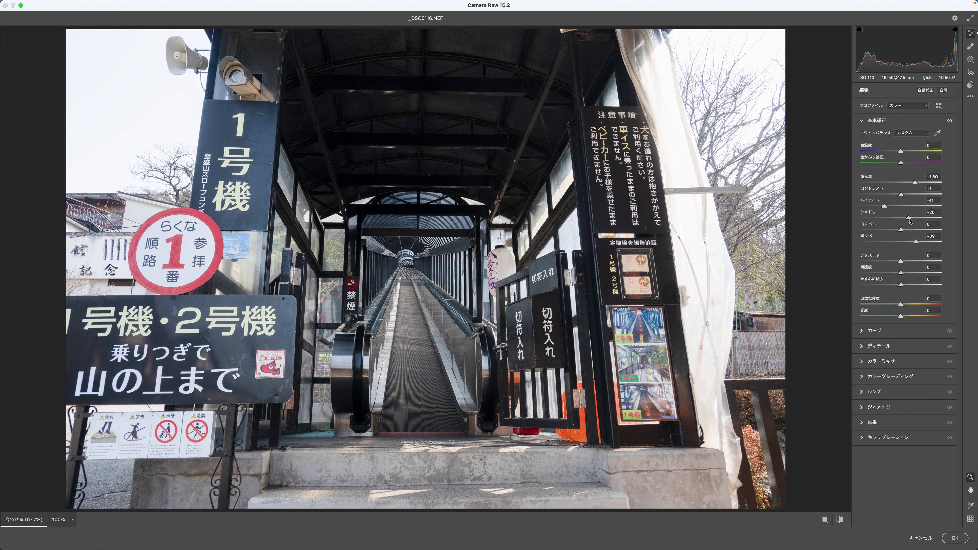
drag(910, 219, 917, 221)
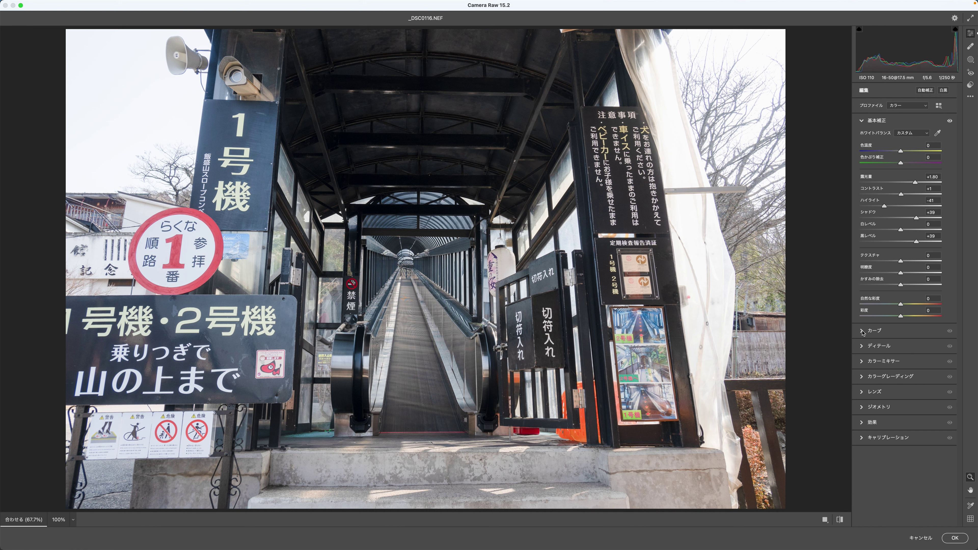
Set the parametric curve to highlights +11, lights +10, darks +8 and shadows +38
click(863, 331)
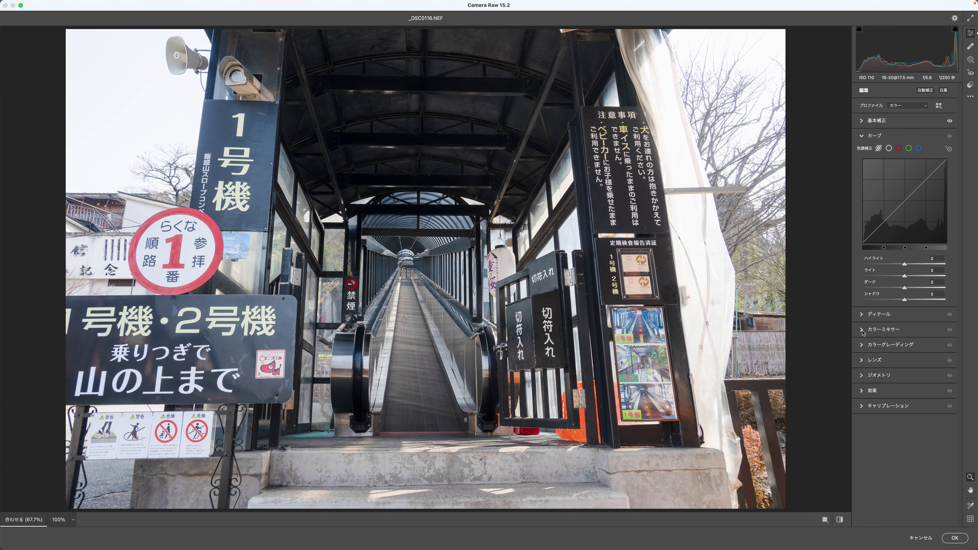
drag(905, 264, 910, 265)
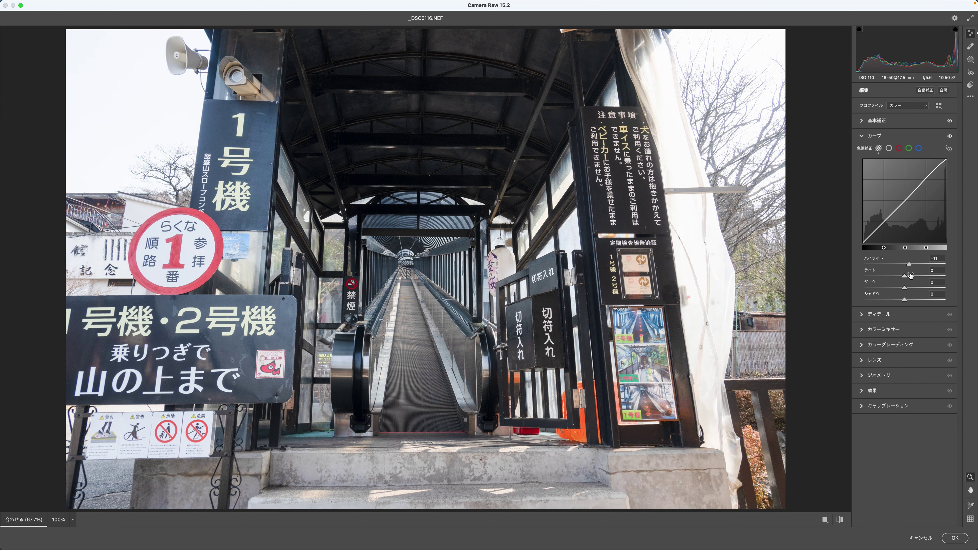
drag(905, 277, 909, 278)
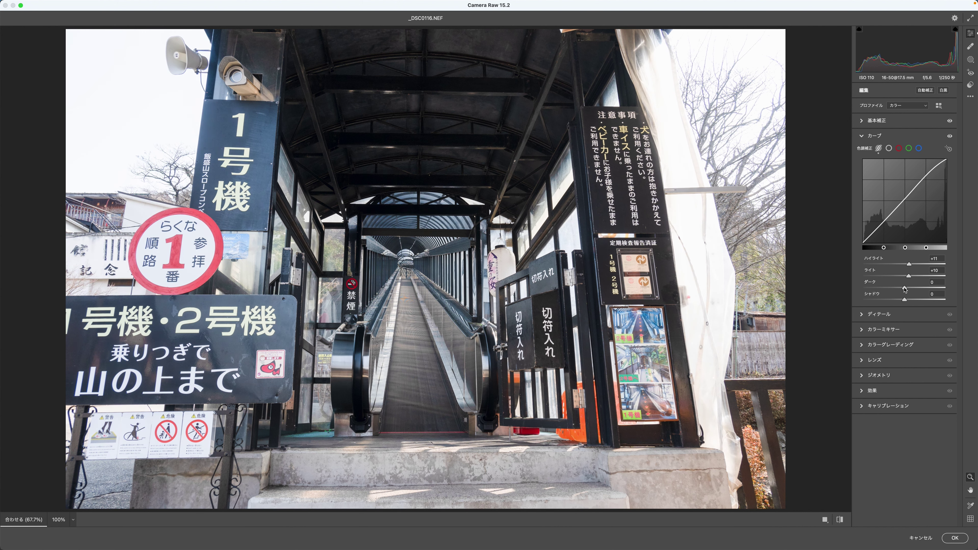
drag(904, 288, 908, 288)
drag(908, 299, 920, 299)
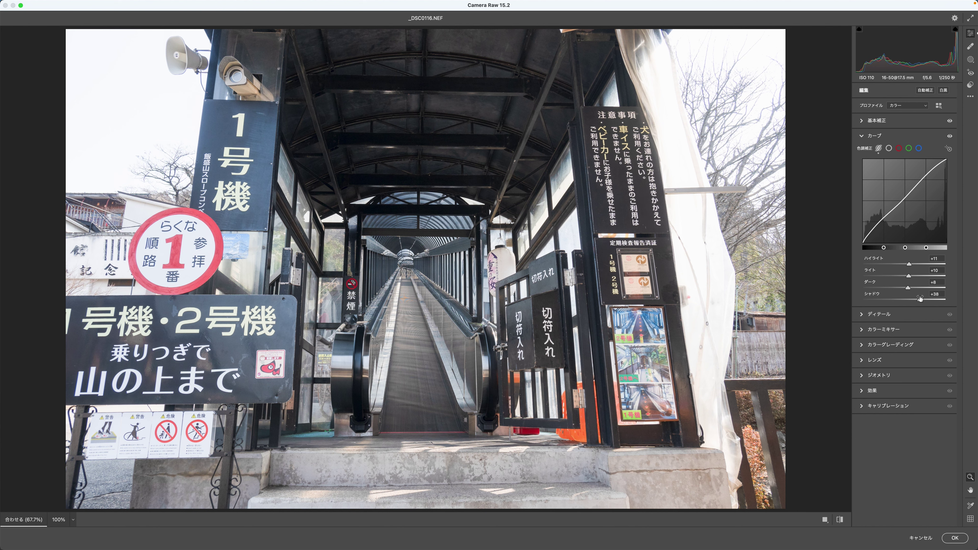
click(862, 315)
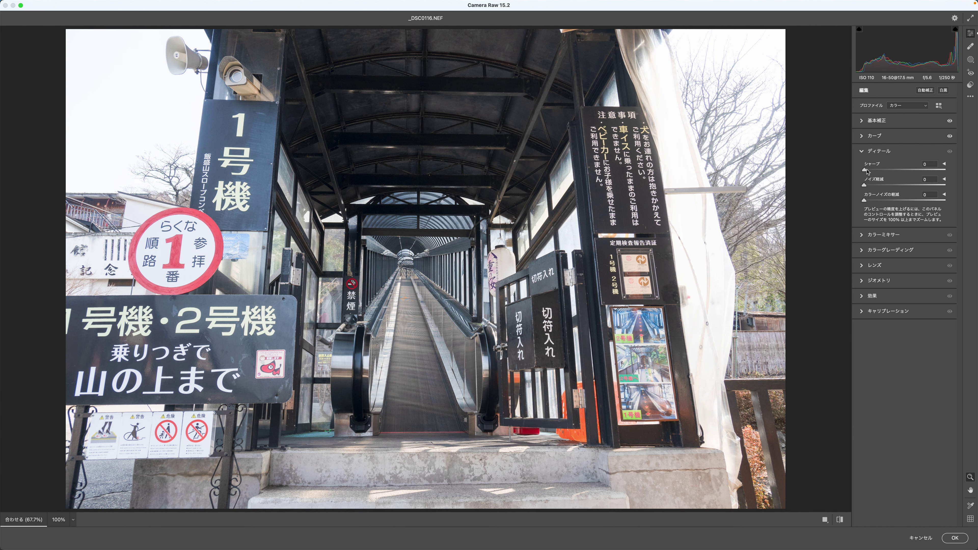
Raise Sharpening to 62 and leave Noise Reduction at 0
mouse_move(869, 172)
mouse_down()
mouse_move(899, 174)
mouse_move(865, 173)
mouse_move(894, 176)
mouse_move(883, 176)
mouse_up()
click(918, 185)
drag(872, 191, 857, 192)
Set the Lens panel's Vignetting to -89 to darken the photo's corners
click(862, 234)
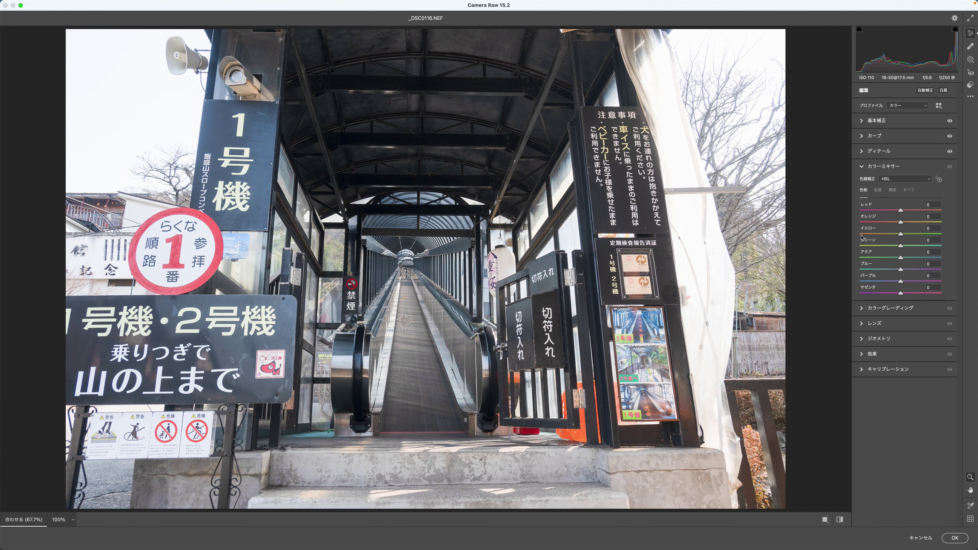
click(861, 167)
click(862, 197)
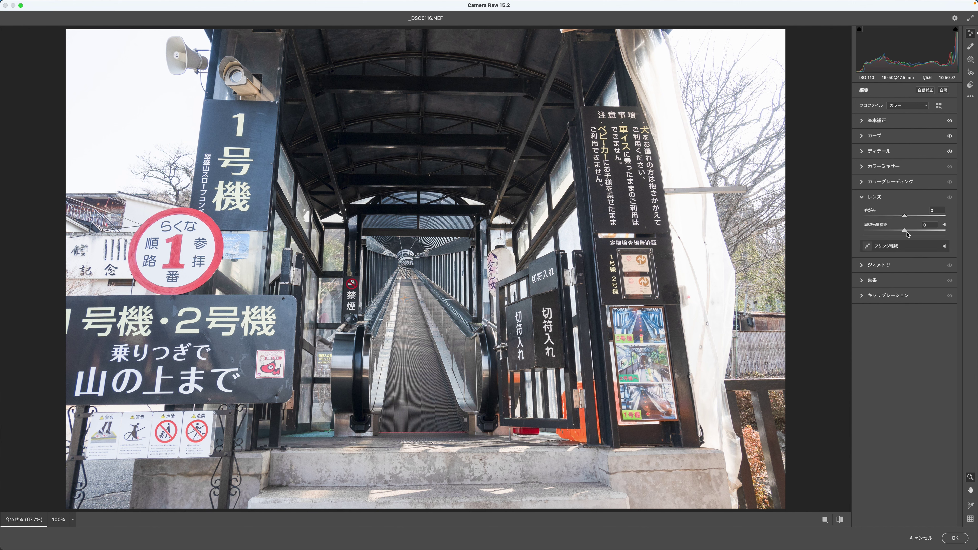
drag(905, 231, 881, 233)
drag(909, 231, 869, 231)
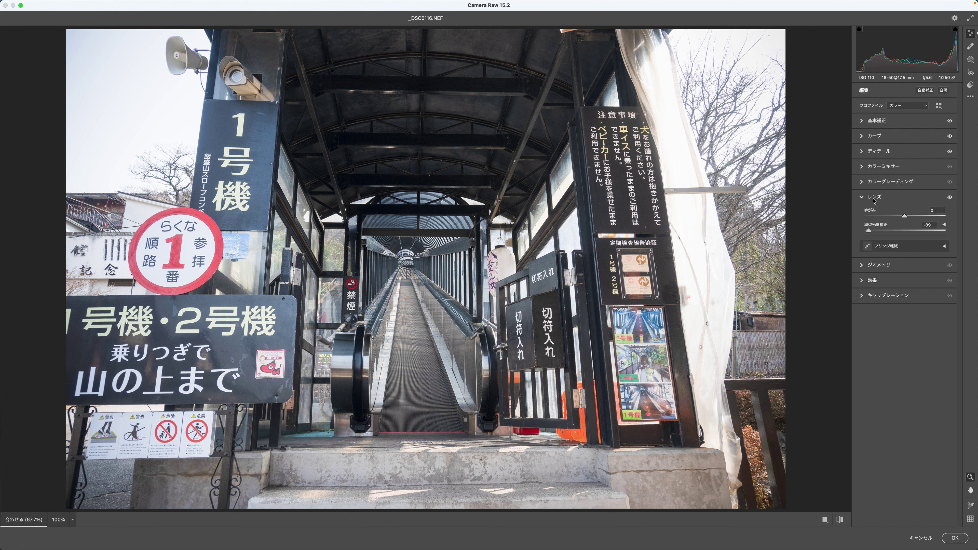
click(861, 197)
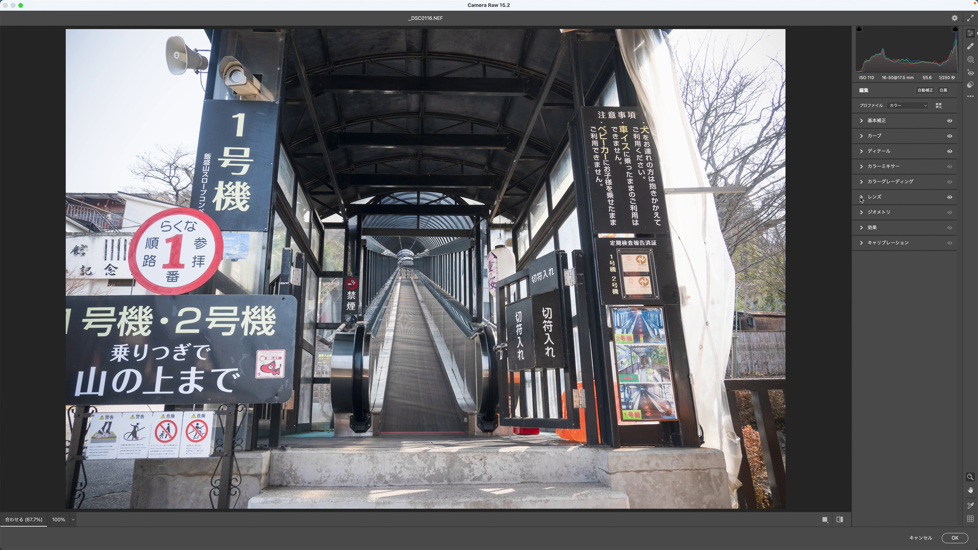
click(862, 212)
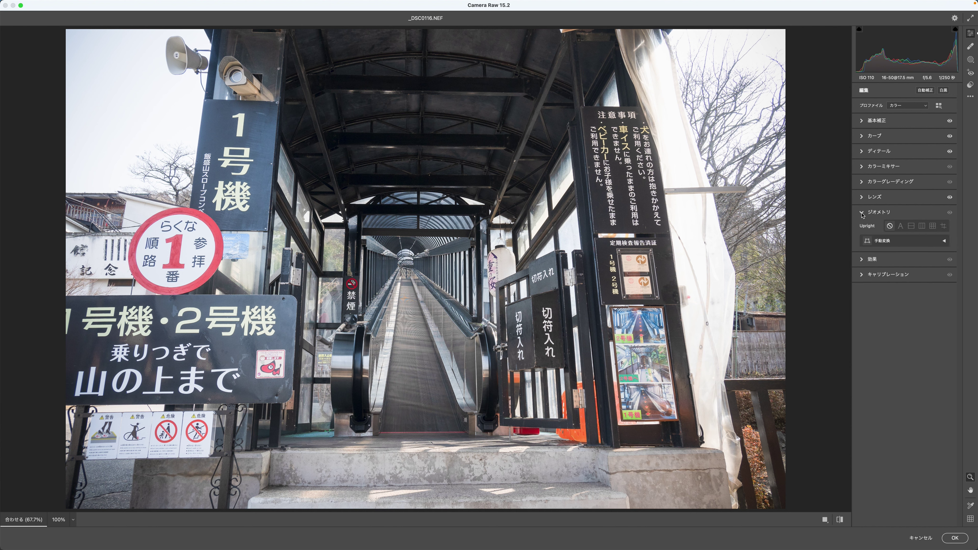
click(862, 213)
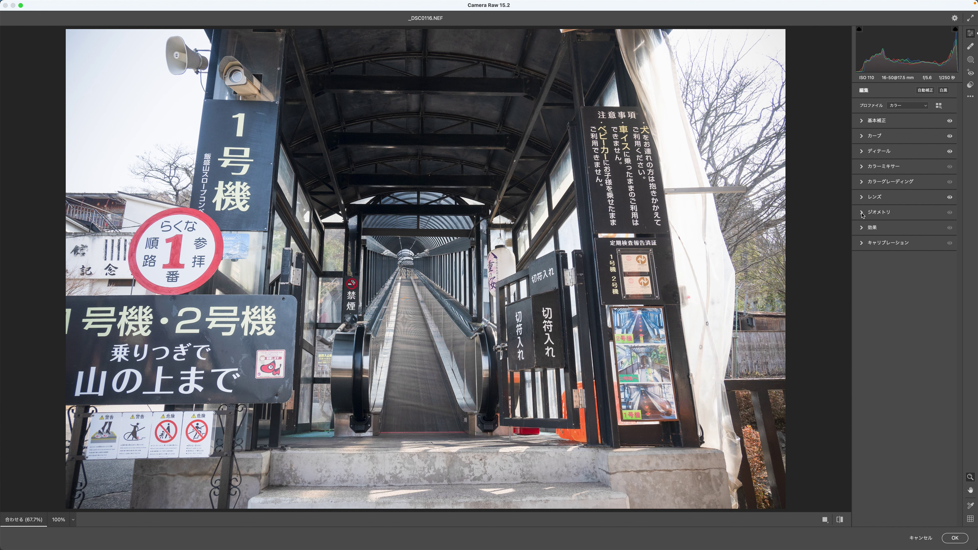
click(862, 228)
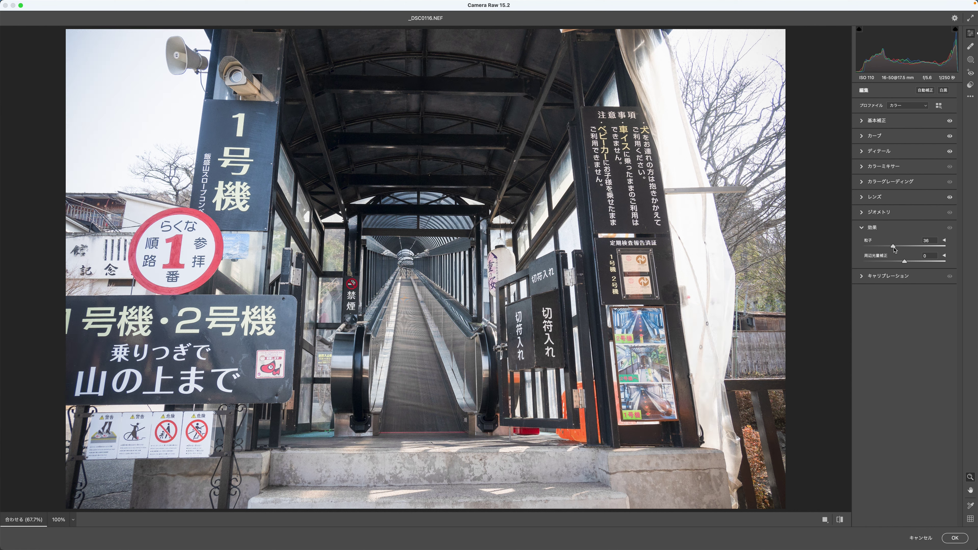
drag(864, 246, 905, 263)
double_click(867, 248)
Glance over the Effects and Calibration panels without changing them
click(863, 228)
click(862, 243)
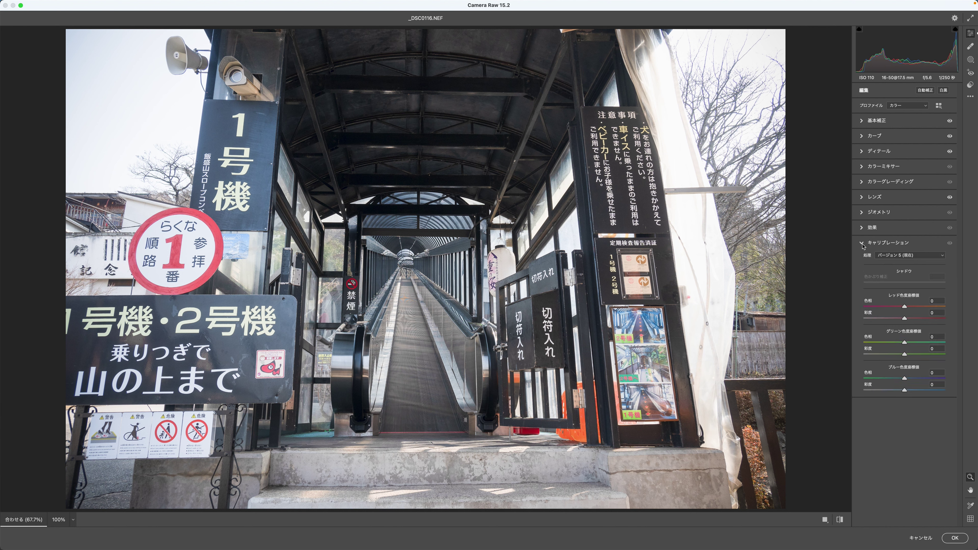
click(863, 245)
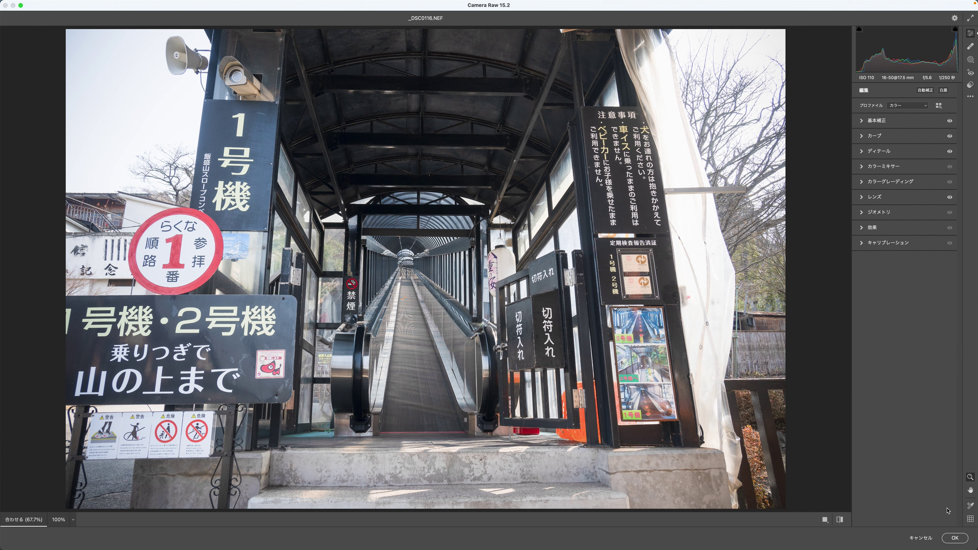
Apply the Camera Raw edits as a smart filter and hide the copy layer to compare
click(955, 539)
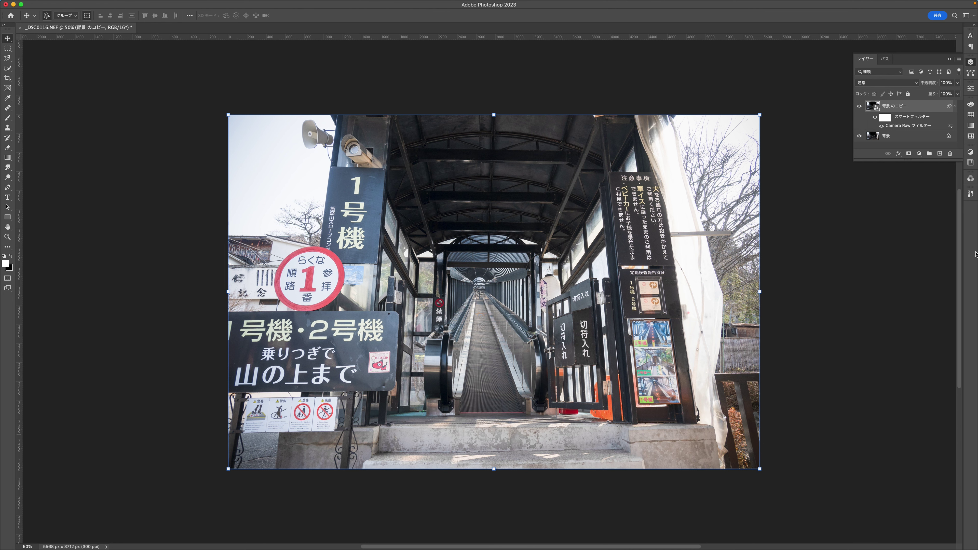
click(176, 92)
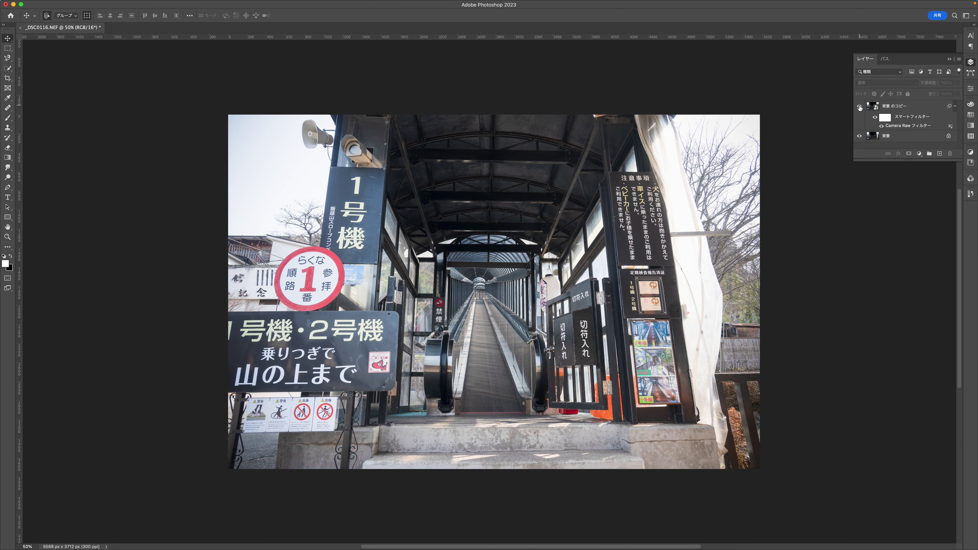
click(861, 108)
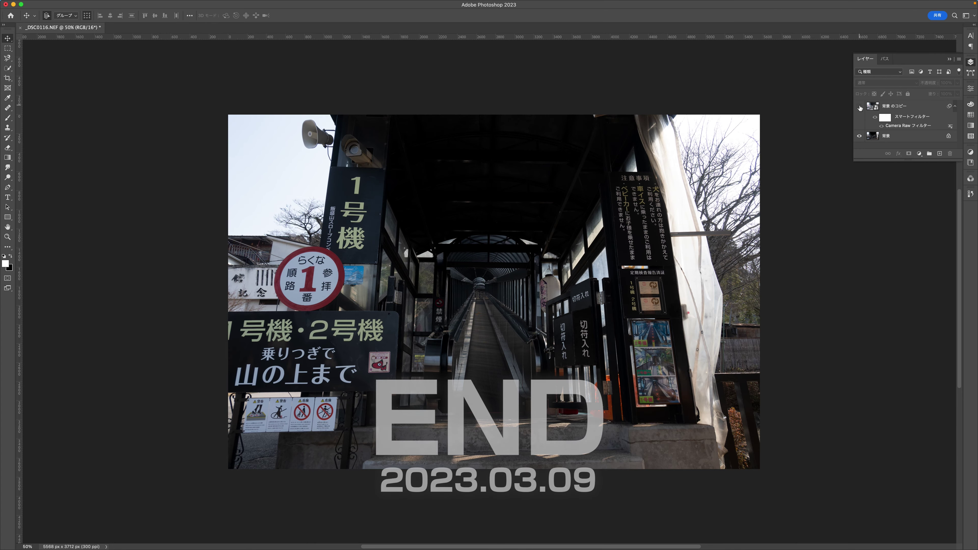